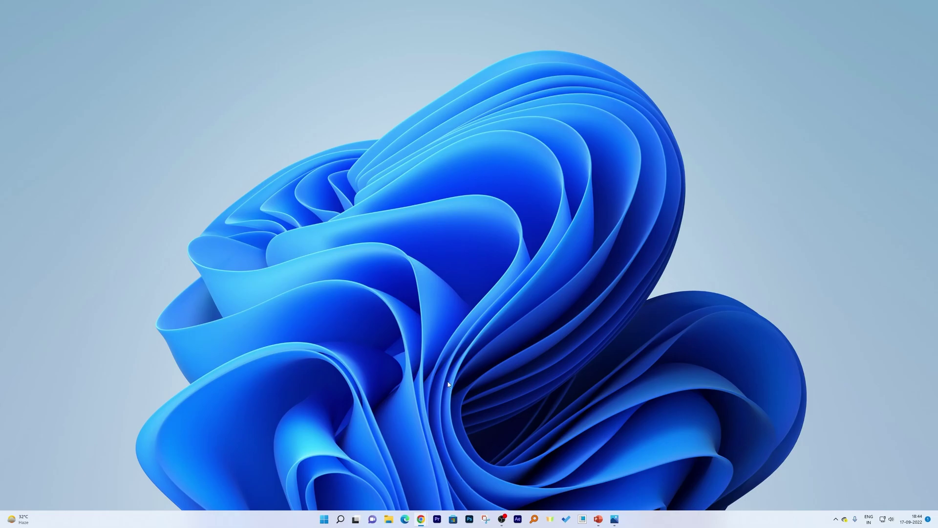
# Step: Launch Edge, maximize it, and search Bing for 'microsoft windows download'
pyautogui.click(404, 519)
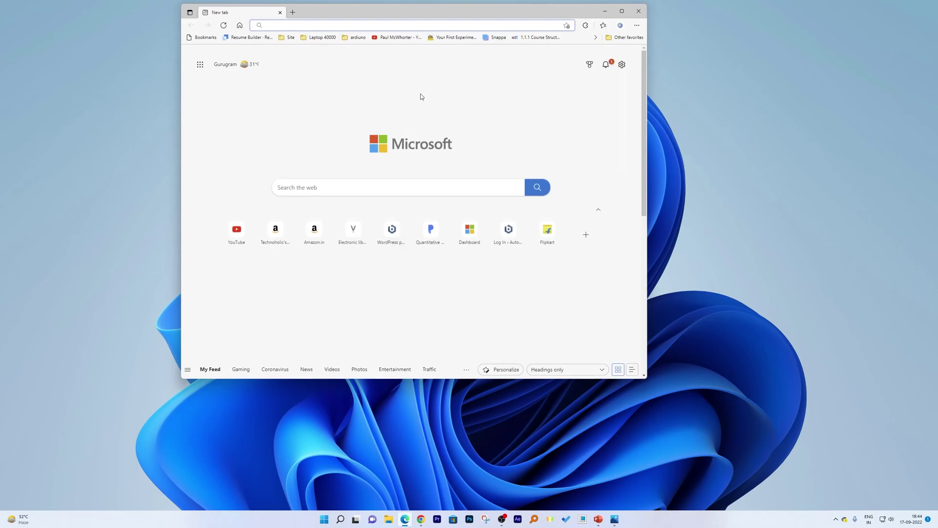
pyautogui.click(621, 11)
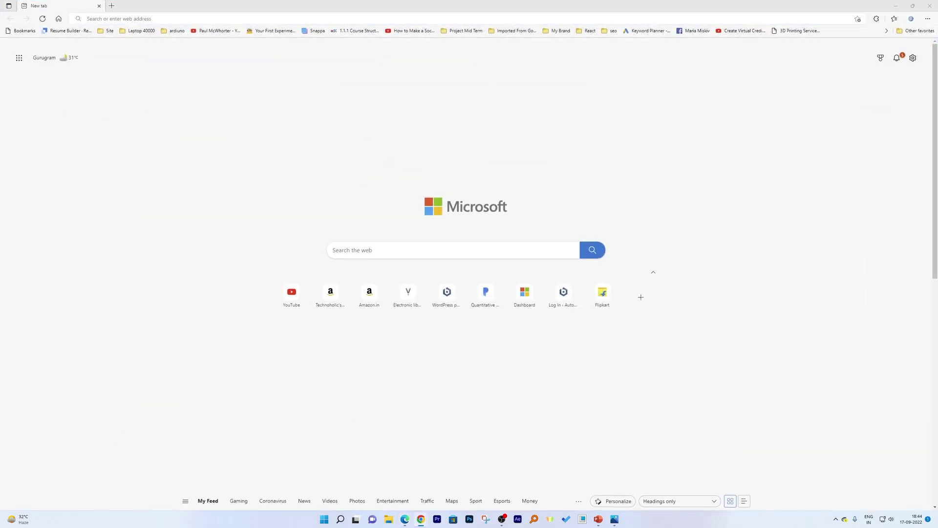
pyautogui.click(408, 247)
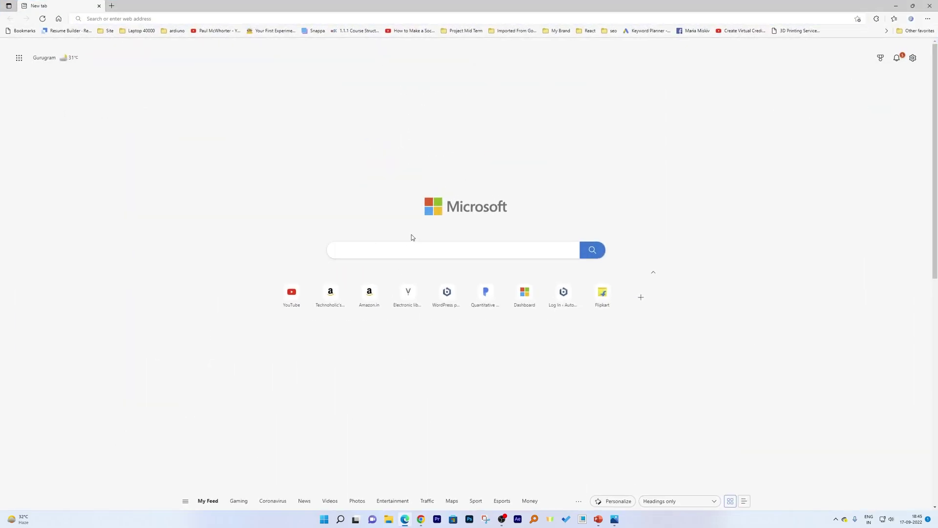
pyautogui.write('microso')
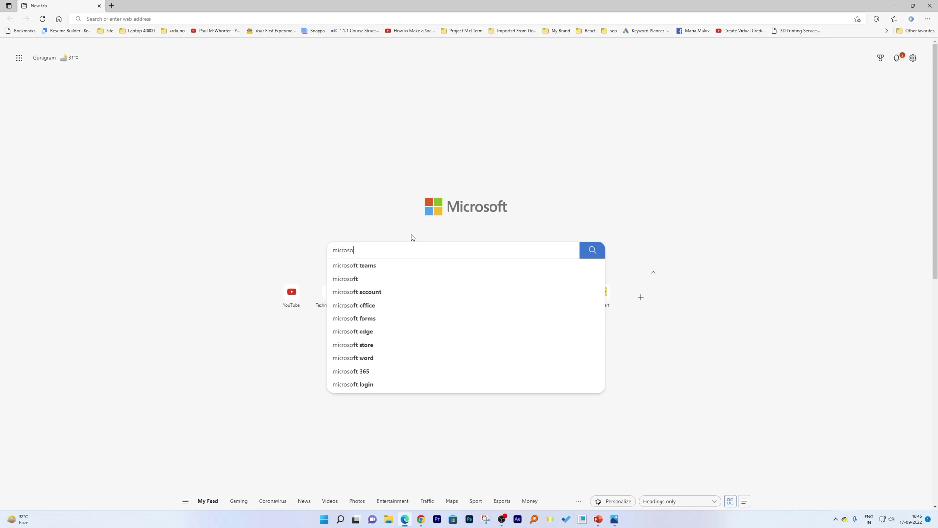
pyautogui.write('ft')
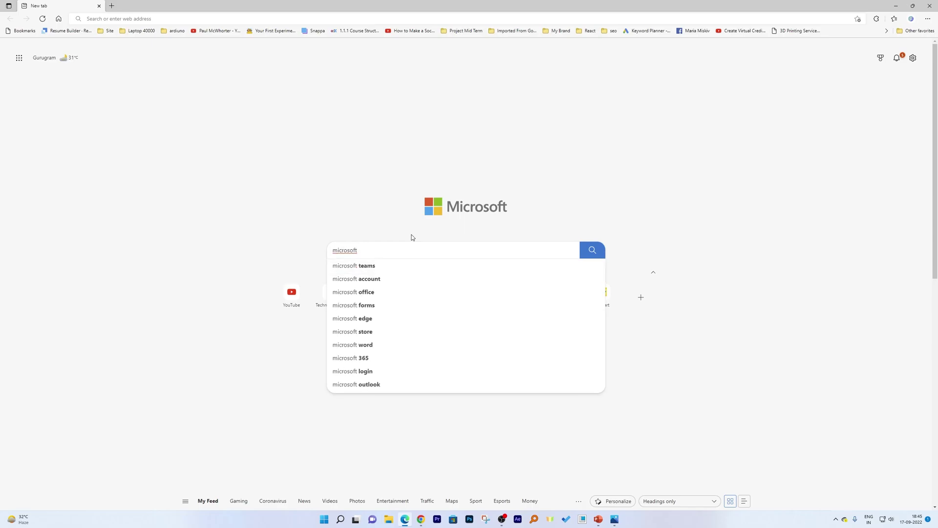
pyautogui.write(' windows')
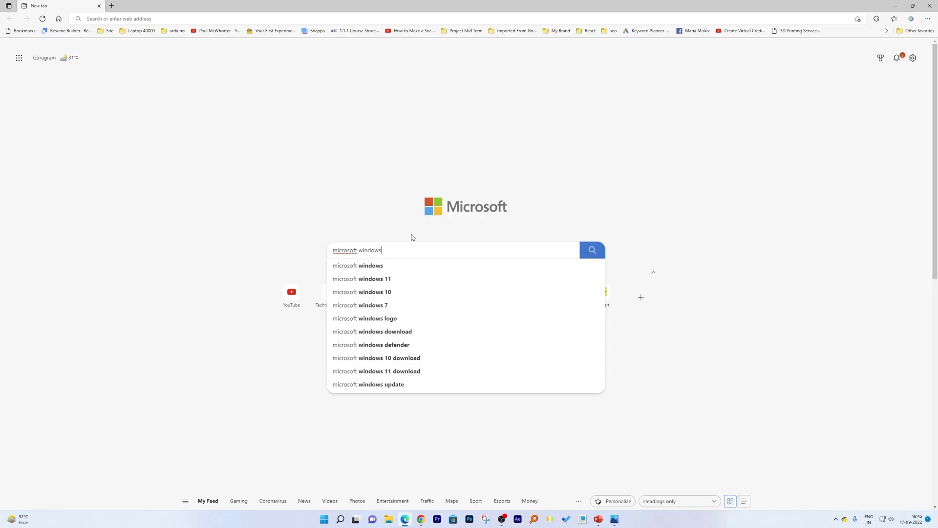
pyautogui.write(' downl')
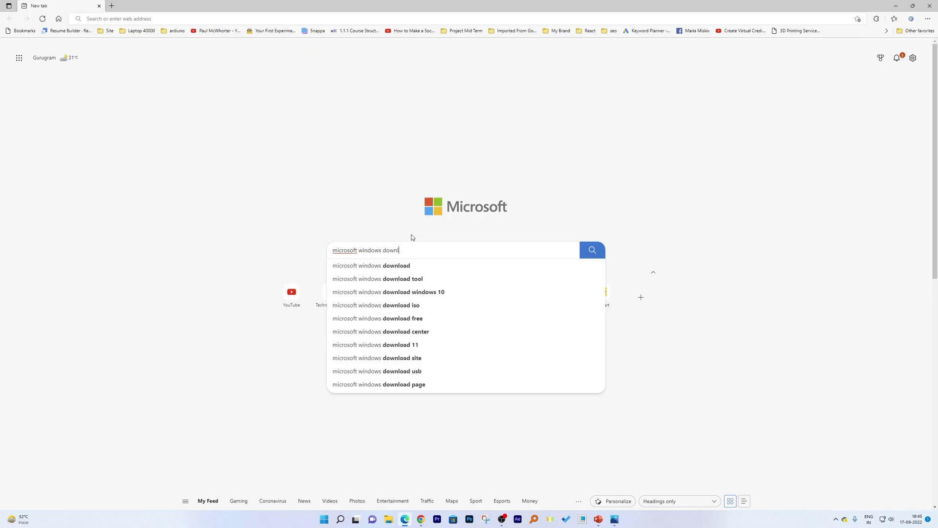
pyautogui.write('oad')
pyautogui.press('Return')
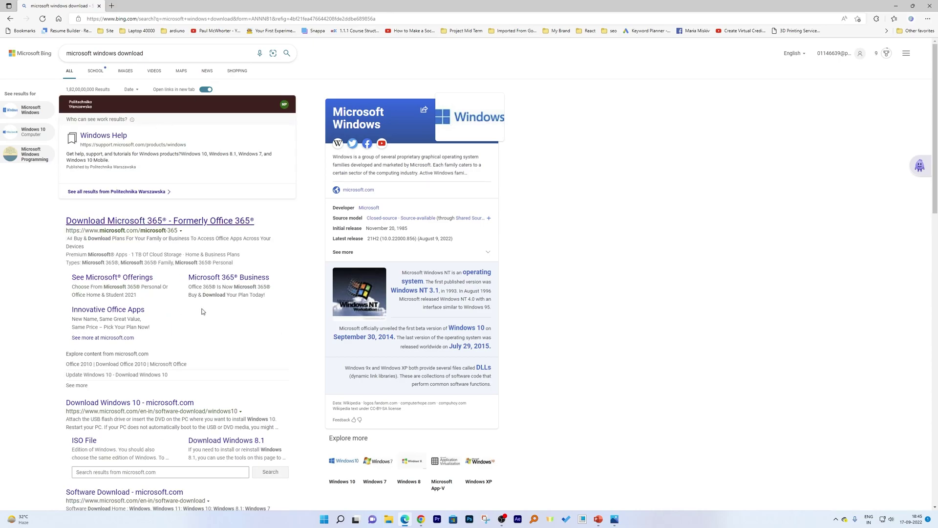
# Step: Open the 'Software Download - microsoft.com' result from the Bing results
pyautogui.scroll(-1, 234, 316)
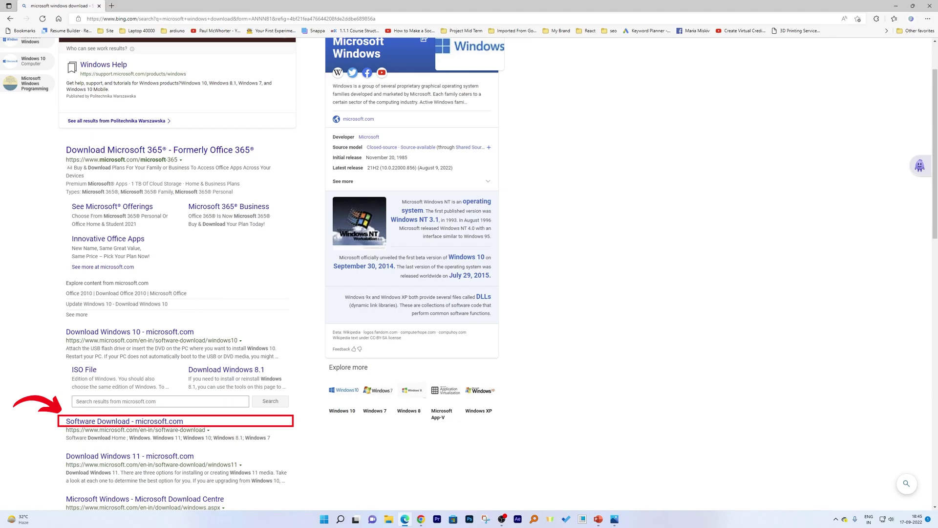
pyautogui.click(161, 422)
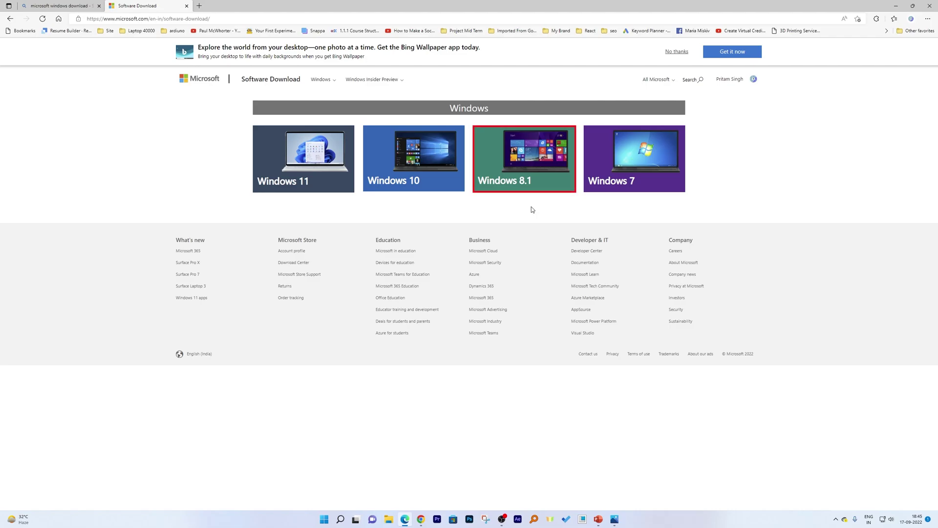
# Step: Open the Windows 8.1 download page, then select and confirm the Windows 8.1 edition
pyautogui.click(520, 160)
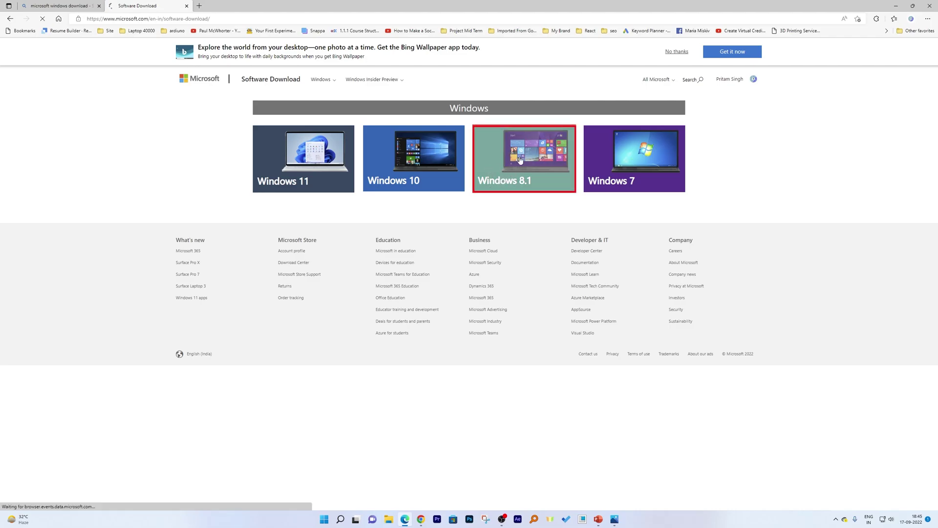
pyautogui.scroll(-3, 328, 290)
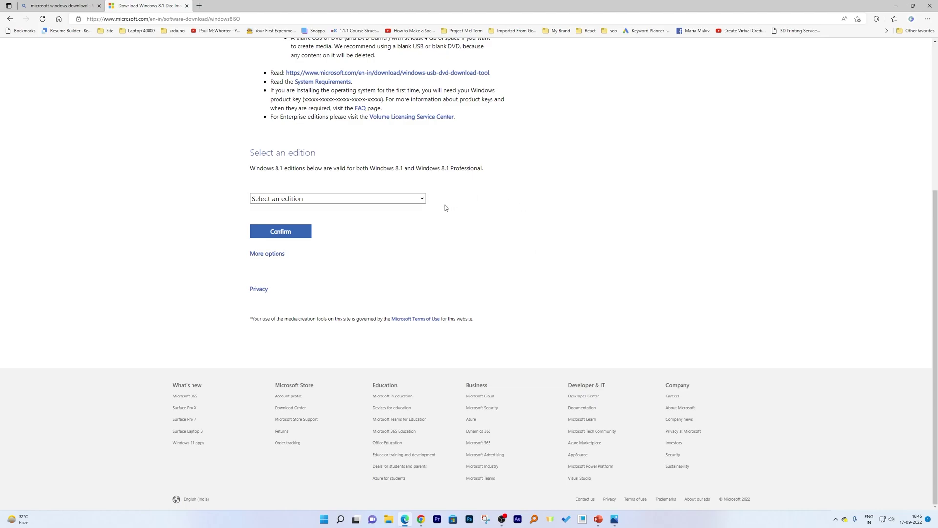
pyautogui.click(405, 199)
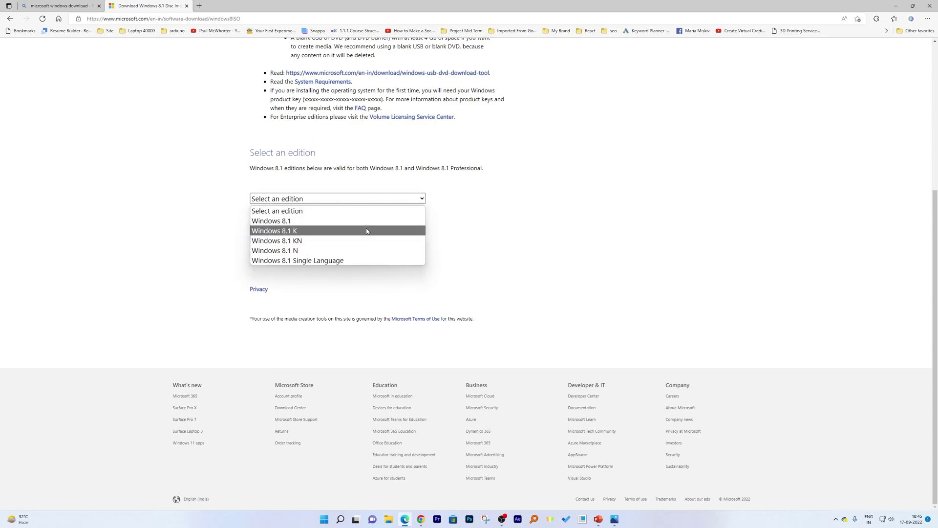
pyautogui.click(330, 223)
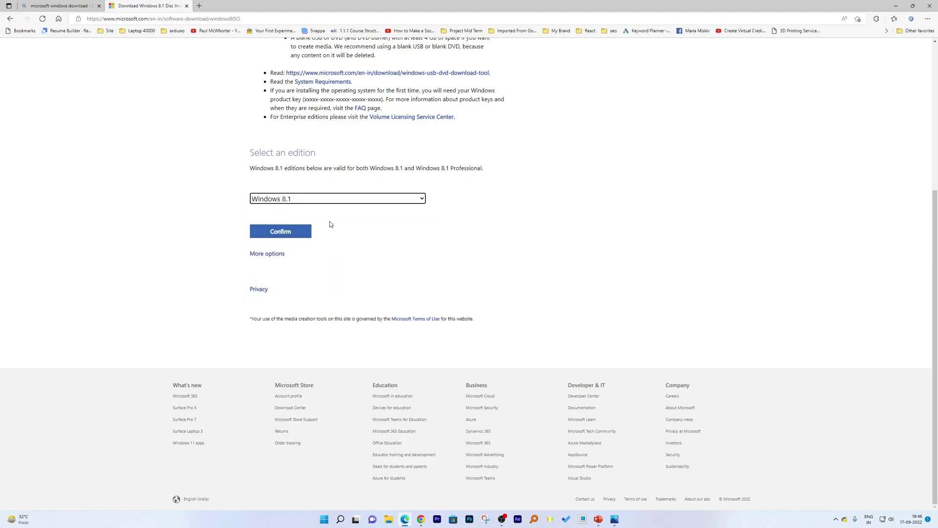
pyautogui.click(360, 200)
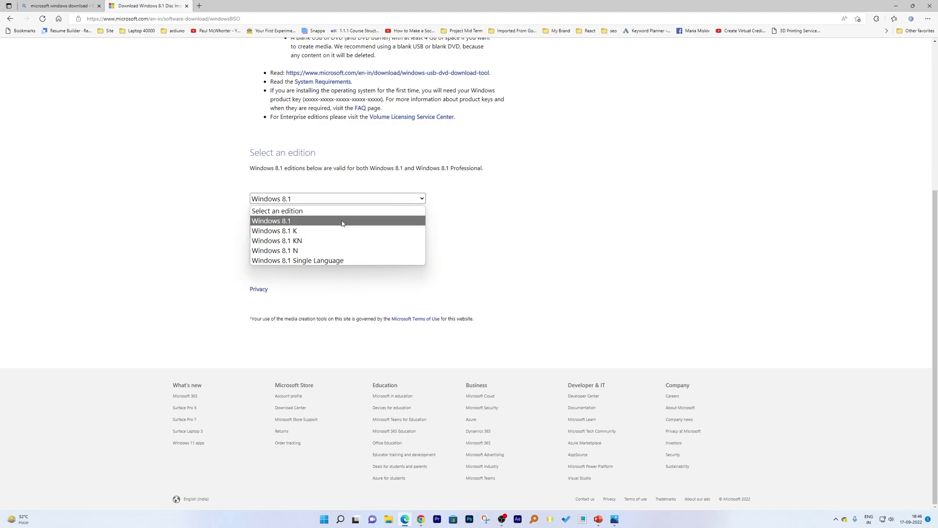
pyautogui.click(563, 215)
pyautogui.click(291, 232)
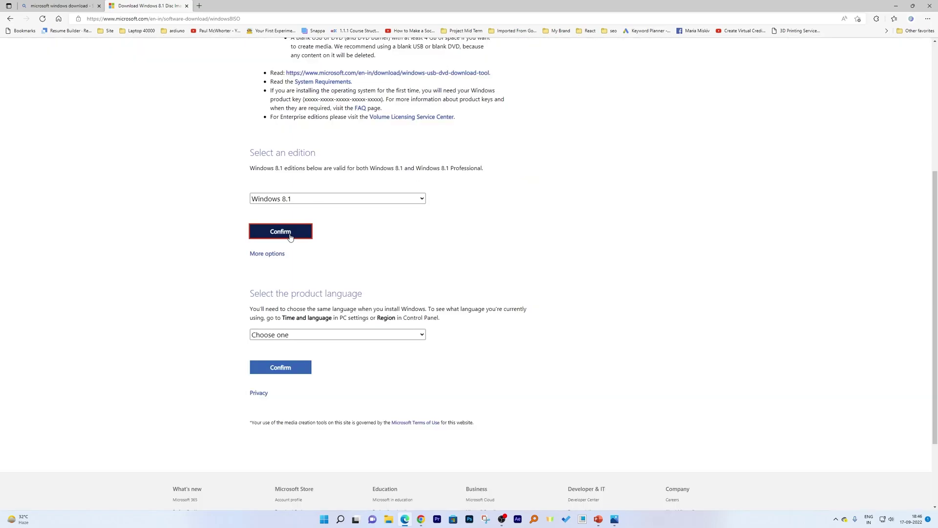
# Step: Choose and confirm English International as the product language to reveal the download links
pyautogui.scroll(-3, 298, 229)
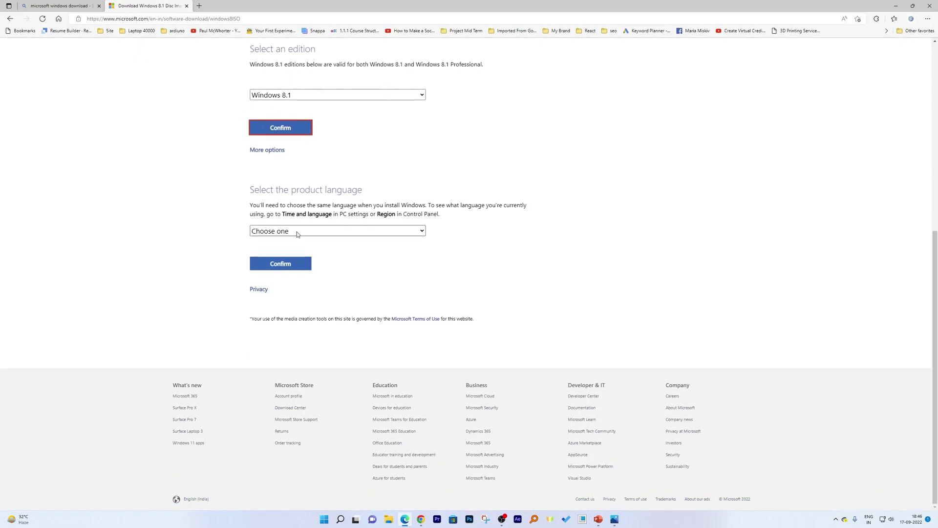
pyautogui.click(394, 234)
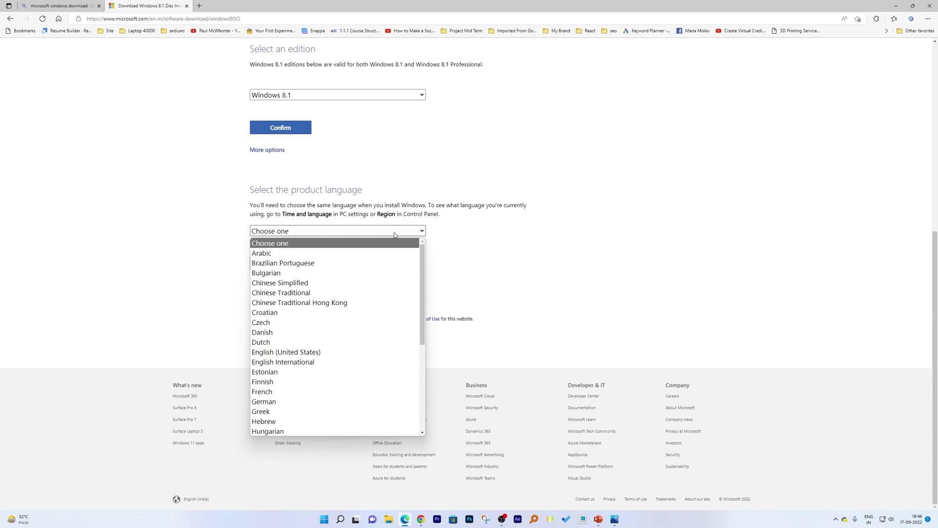
pyautogui.scroll(-3, 380, 272)
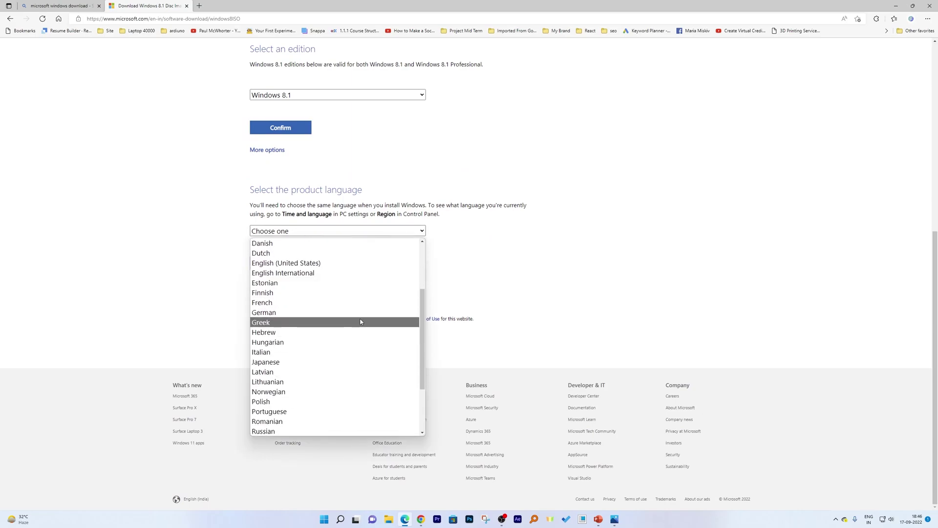
pyautogui.click(344, 278)
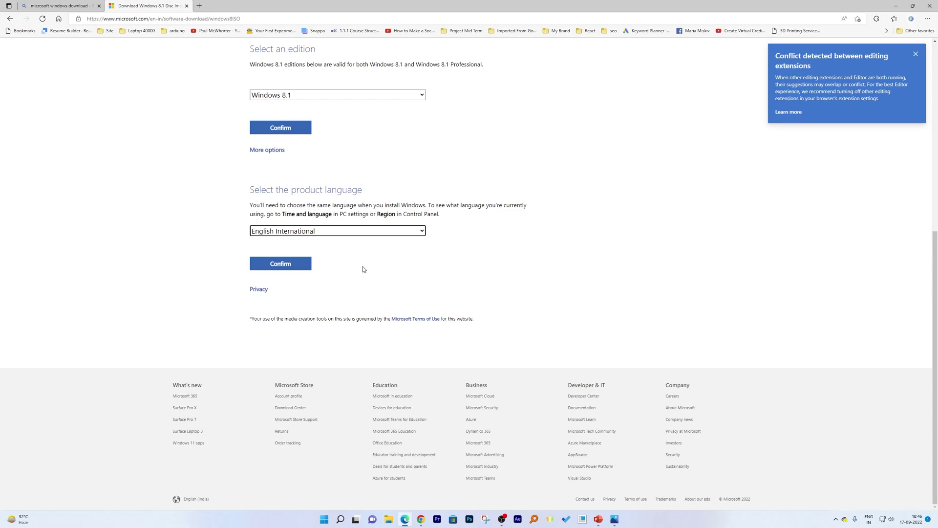
pyautogui.click(286, 262)
pyautogui.scroll(4, 303, 247)
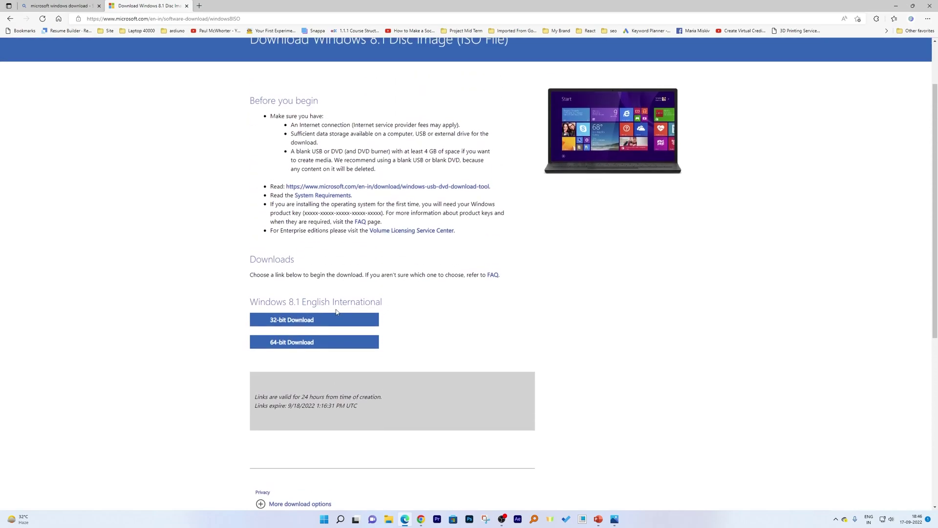
# Step: Start the 64-bit ISO download in Internet Download Manager and move its progress window aside
pyautogui.click(317, 348)
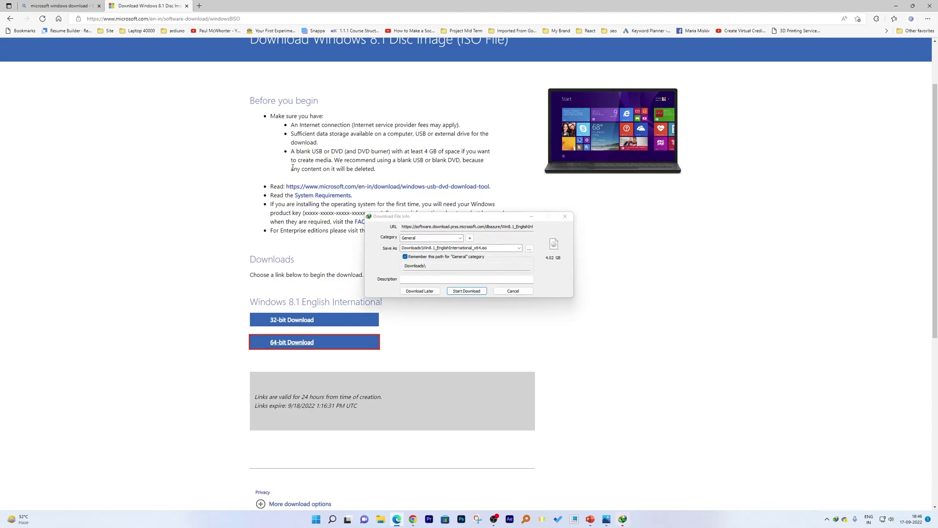
pyautogui.press('Return')
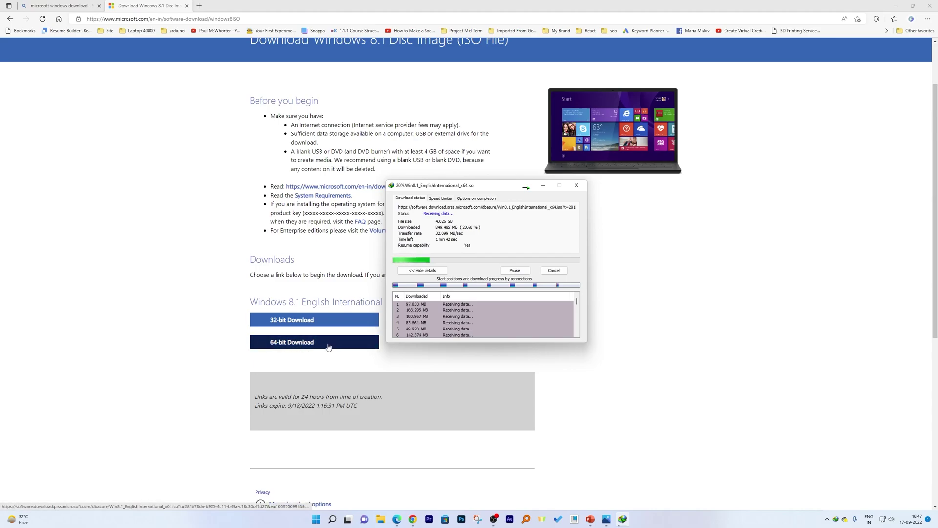
pyautogui.moveTo(440, 185); pyautogui.dragTo(530, 183)
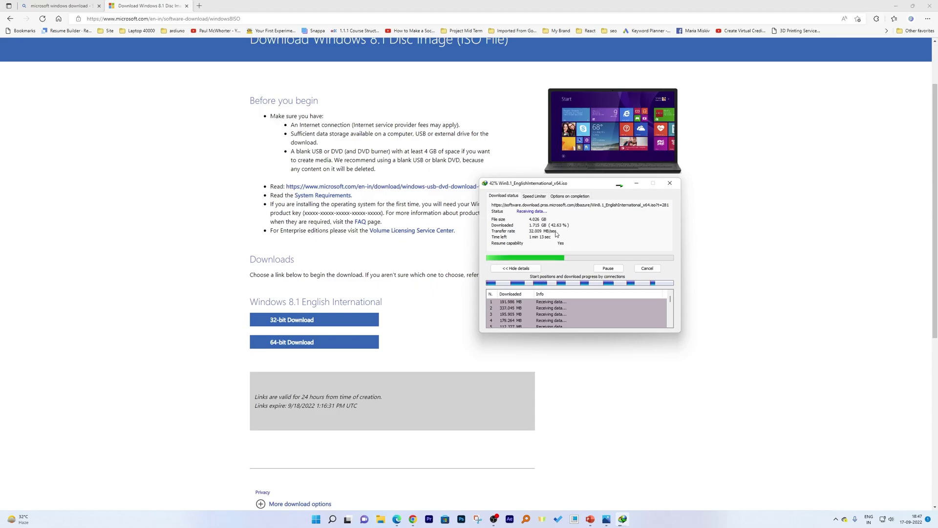
pyautogui.scroll(-2, 465, 265)
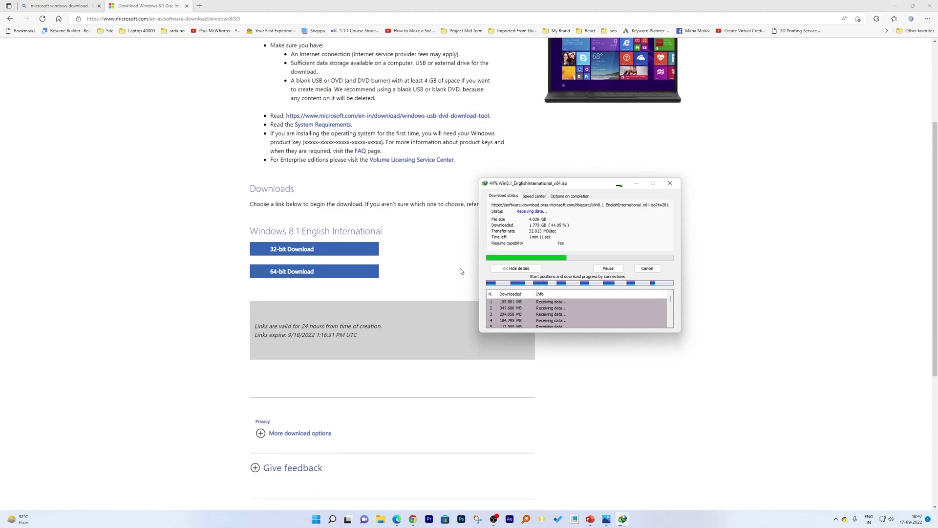
pyautogui.scroll(-2, 461, 269)
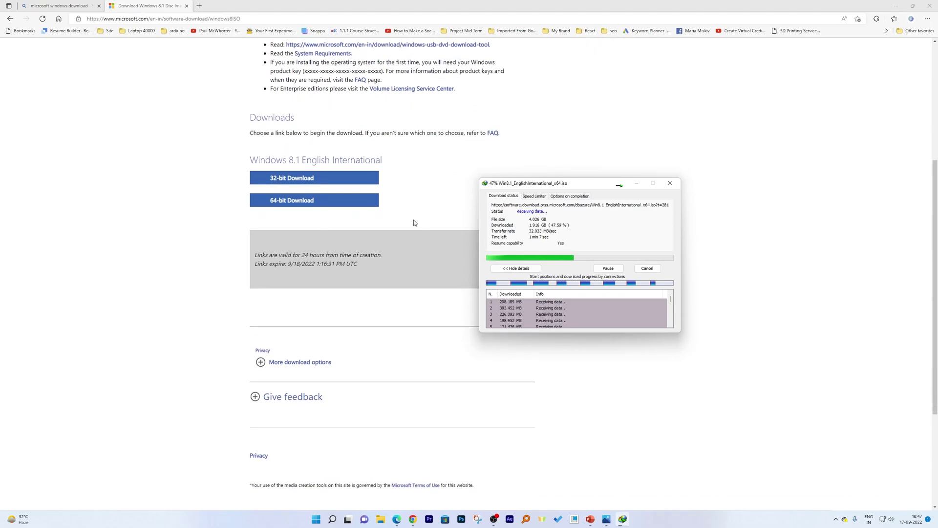
pyautogui.click(251, 248)
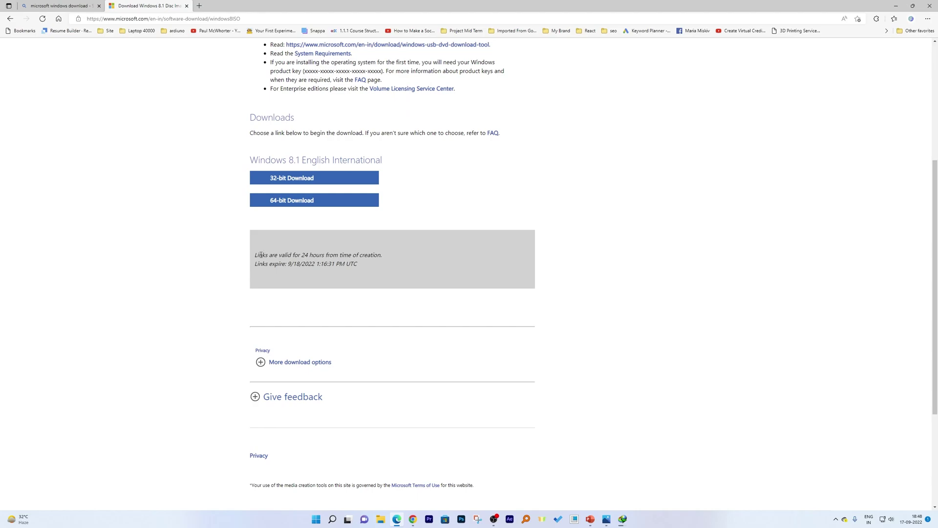
# Step: Highlight the 24-hour link validity note, then check IDM's progress until the download completes
pyautogui.moveTo(261, 255); pyautogui.dragTo(363, 258)
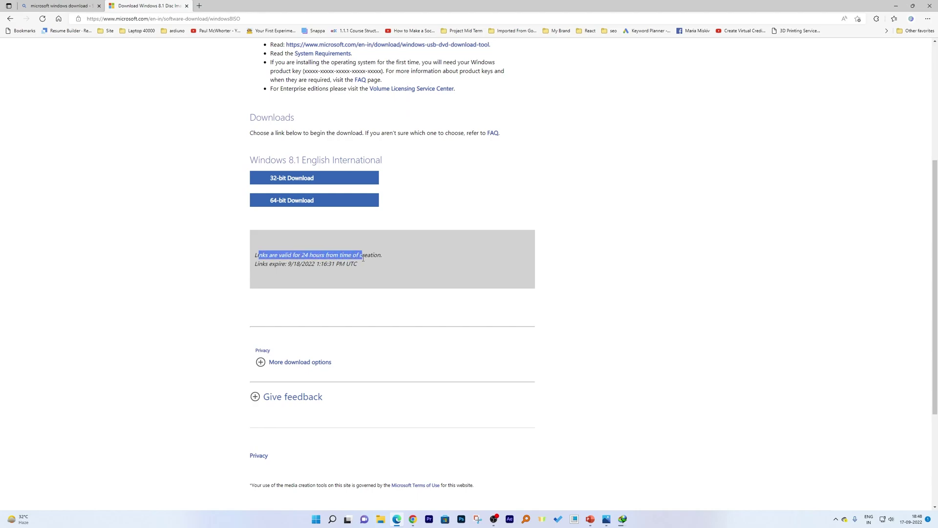
pyautogui.click(254, 254)
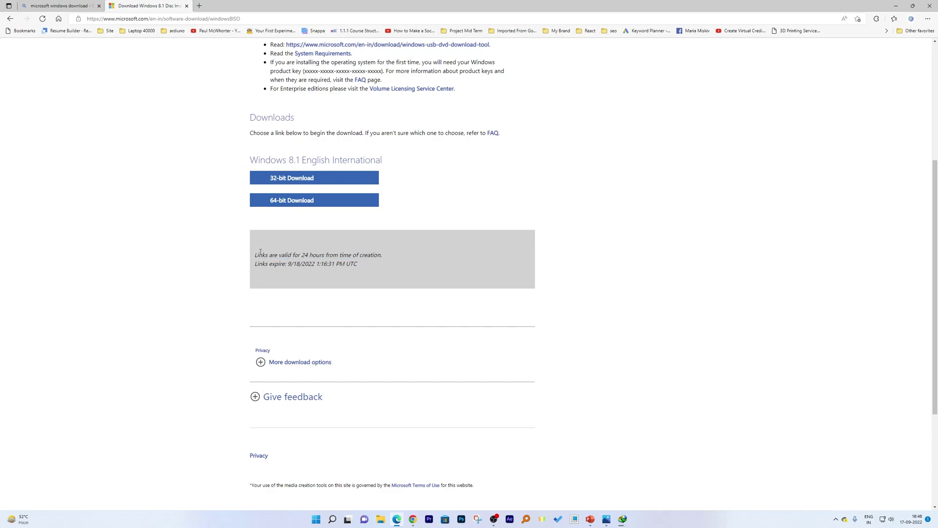
pyautogui.moveTo(275, 255); pyautogui.dragTo(312, 255)
pyautogui.click(342, 224)
pyautogui.click(622, 518)
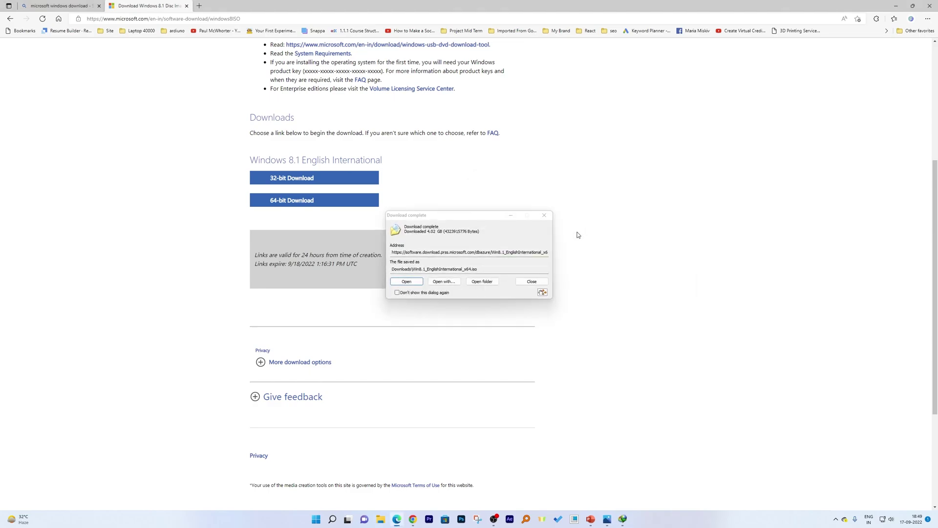
# Step: Open the ISO's folder from the completion dialog and launch the disc's setup program
pyautogui.click(496, 282)
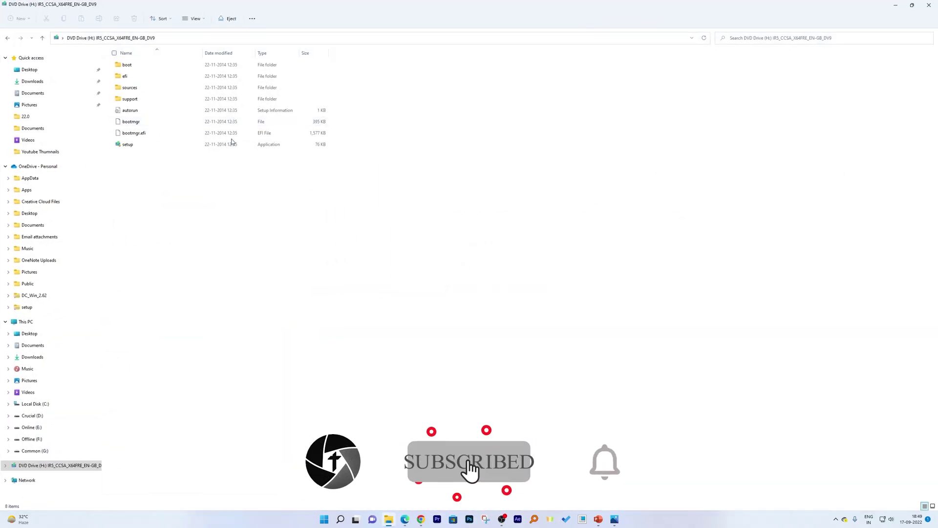
pyautogui.keyDown('ctrl'); pyautogui.scroll(5, 267, 163); pyautogui.keyUp('ctrl')
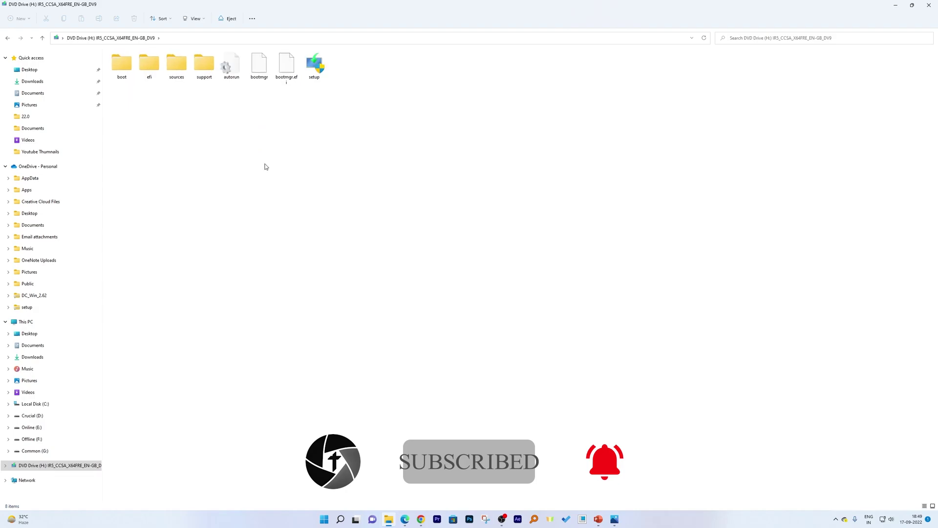
pyautogui.click(491, 77)
pyautogui.doubleClick(491, 77)
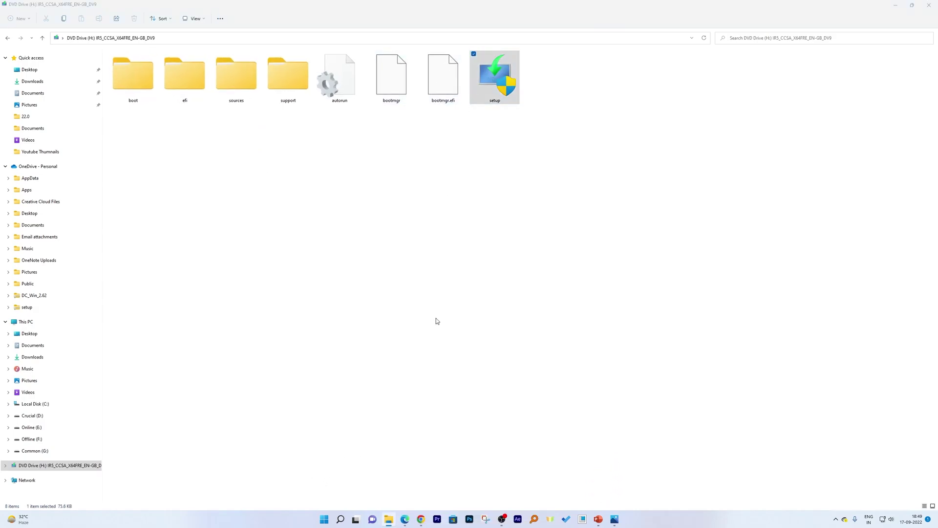